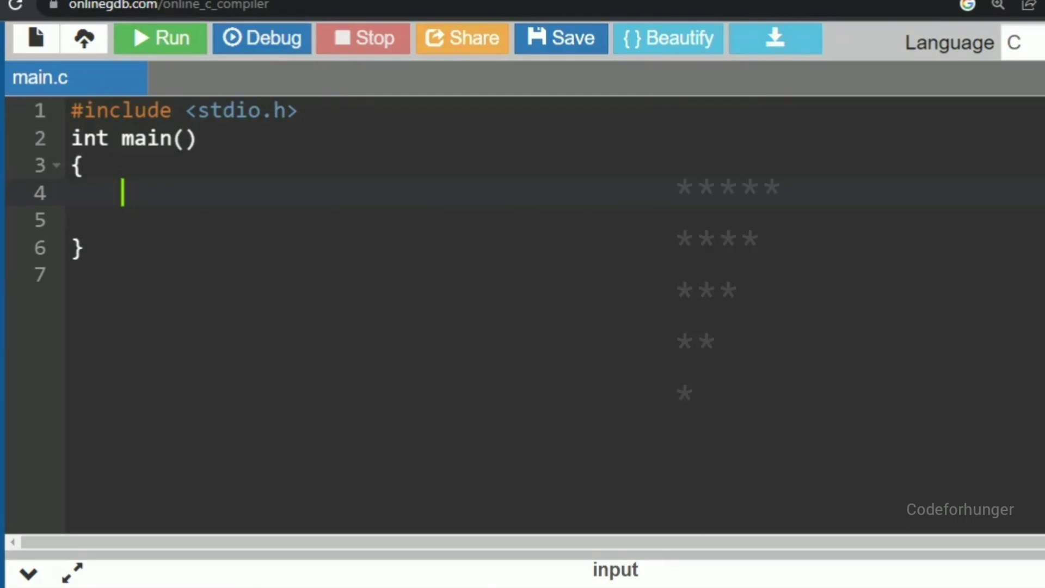
text(//declare all required variables)
Declare num, i, j, k, prompt for the size, read it with scanf("%d",&num), and start a for loop.
key(Return)
text(int )
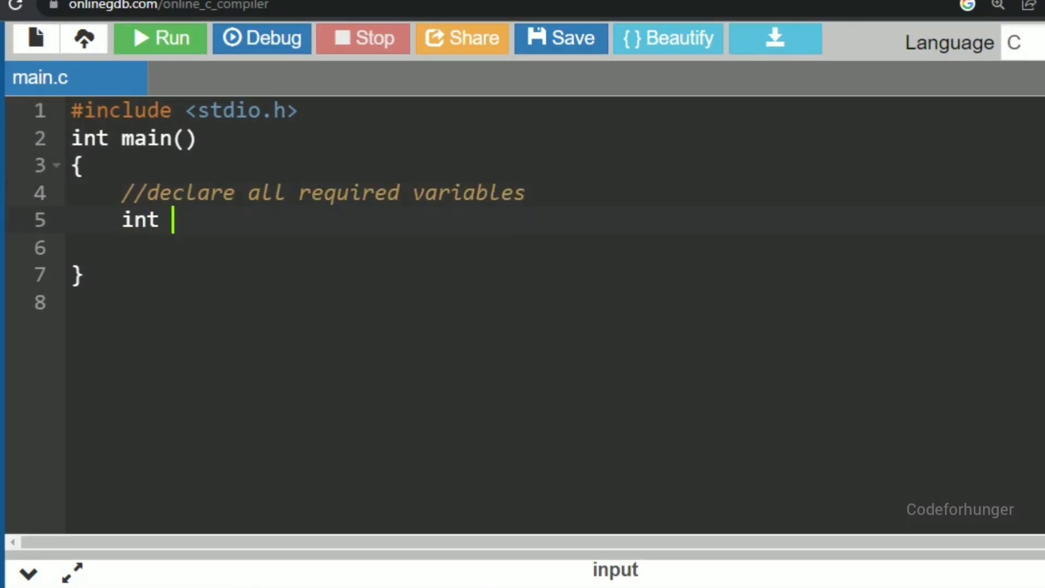
text(num,i,j,k;)
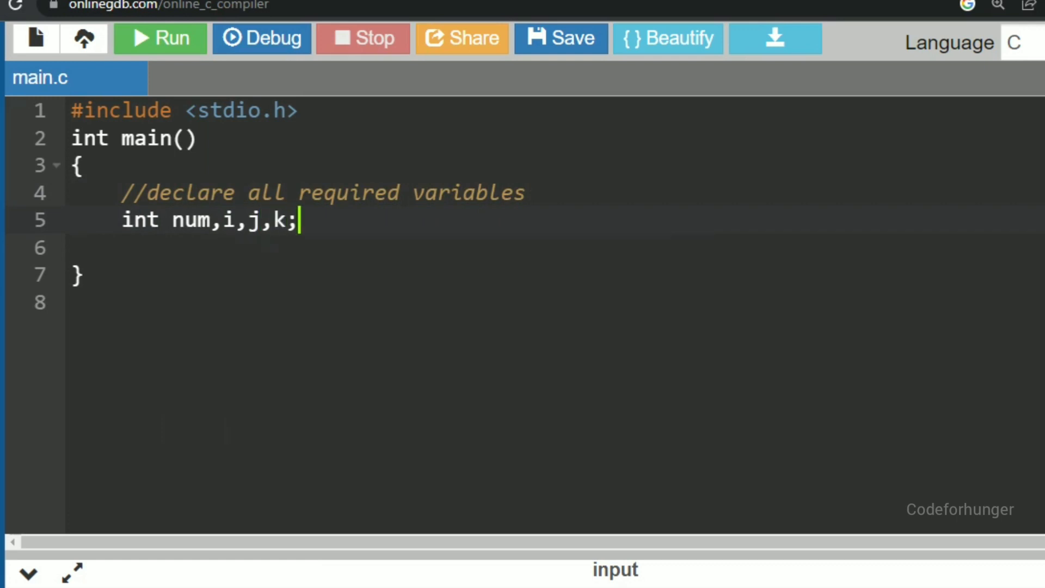
key(Return)
key(Return)
text(//Accept i)
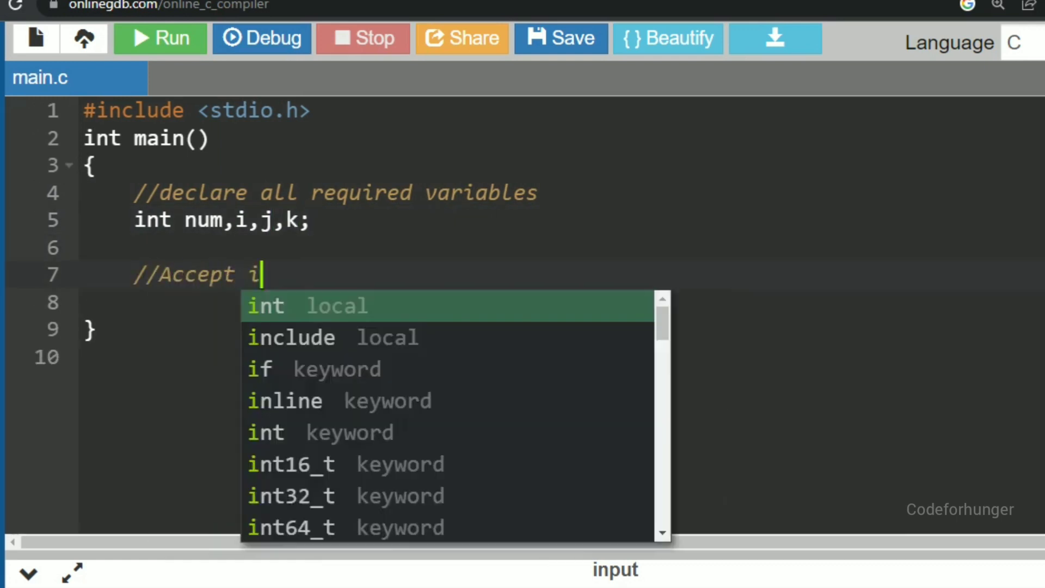
text(nput from user(siz)
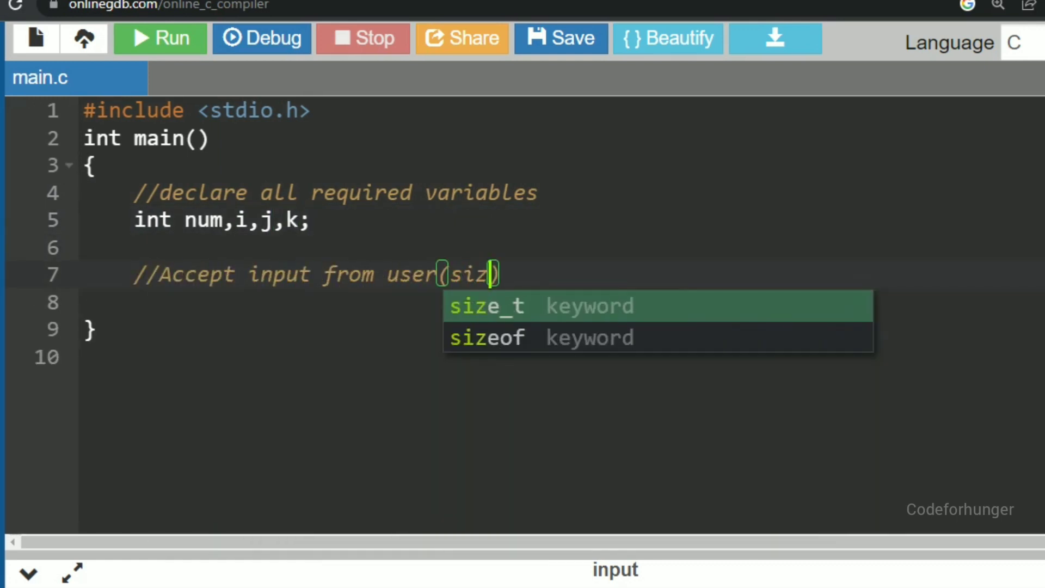
text(e of the pattern)
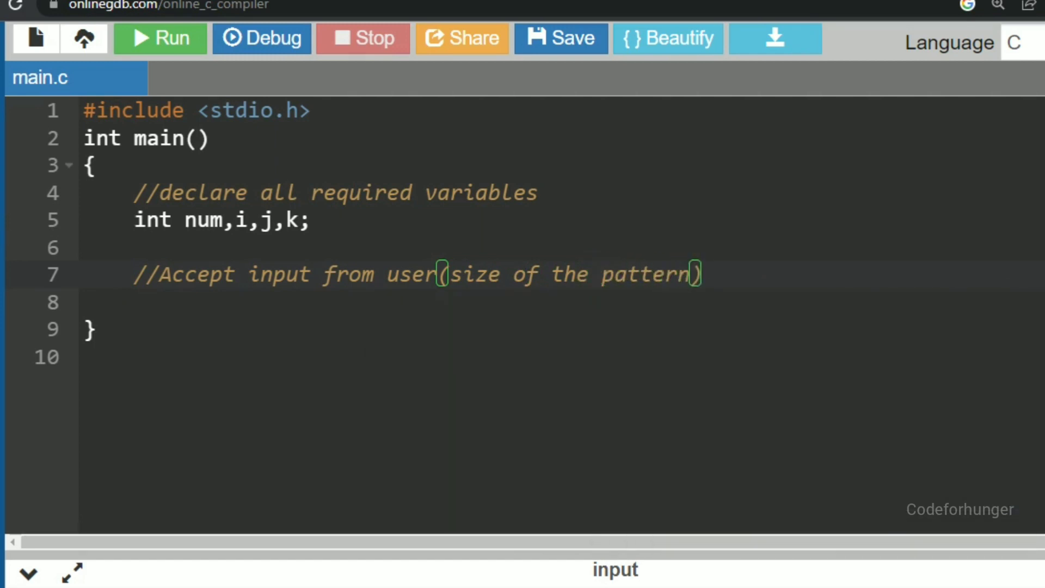
text())
key(Return)
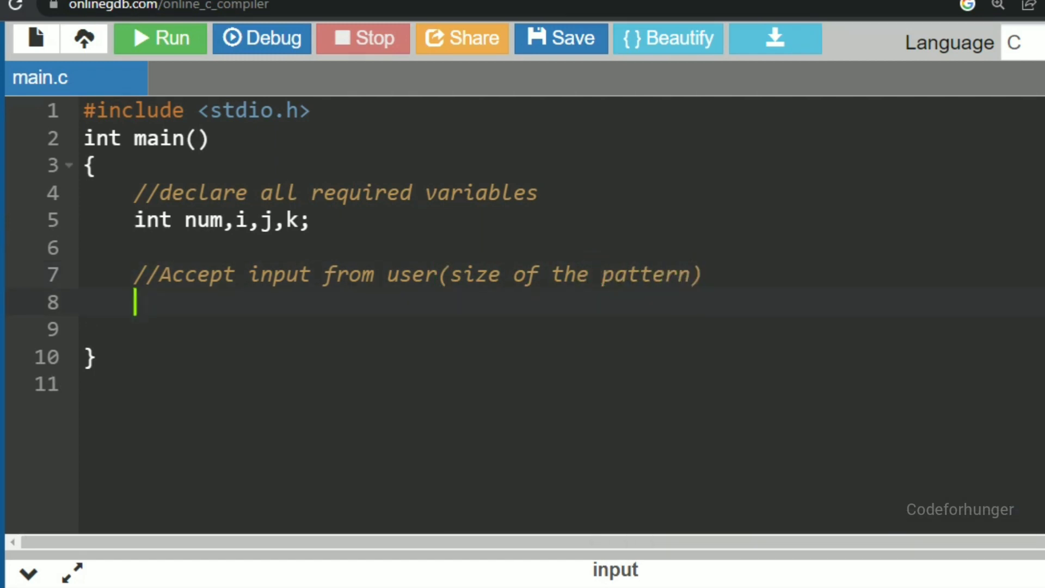
text(printf("Enter the number:: ");)
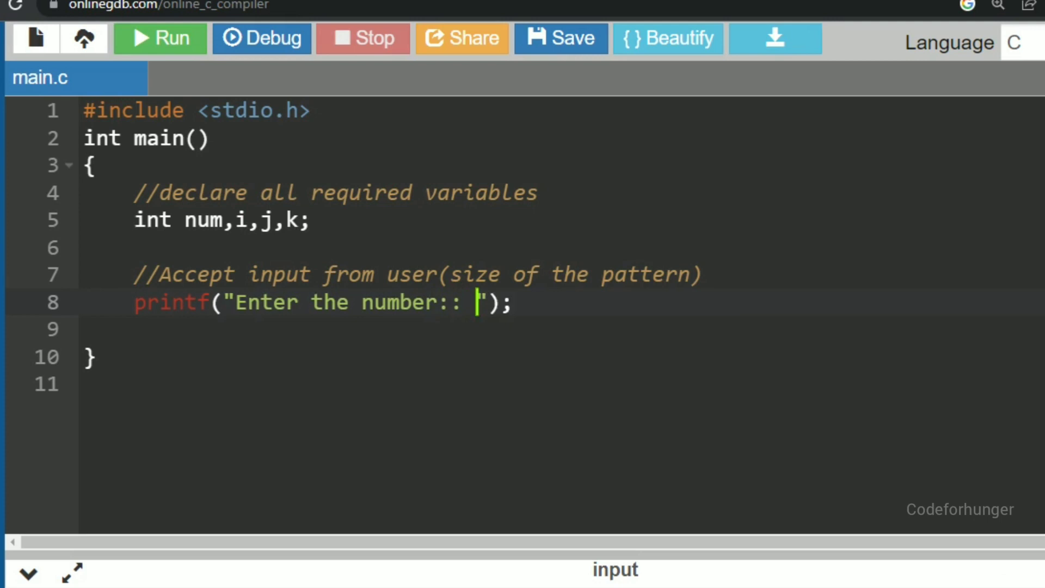
key(End)
key(Return)
text(scanf();)
key(Left)
key(Left)
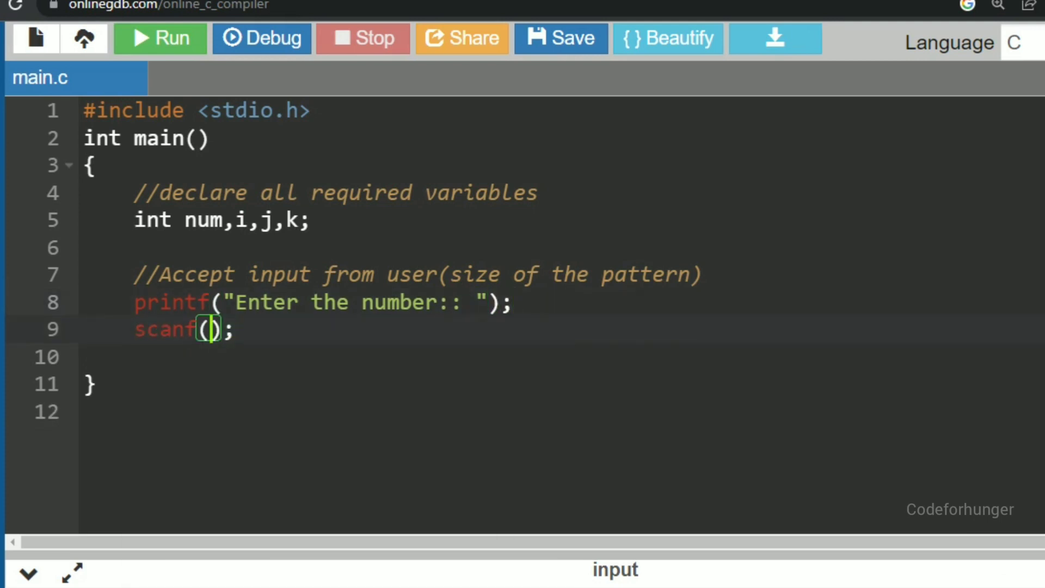
text("%d",&num)
key(End)
key(Return)
key(Return)
text(//run for loops)
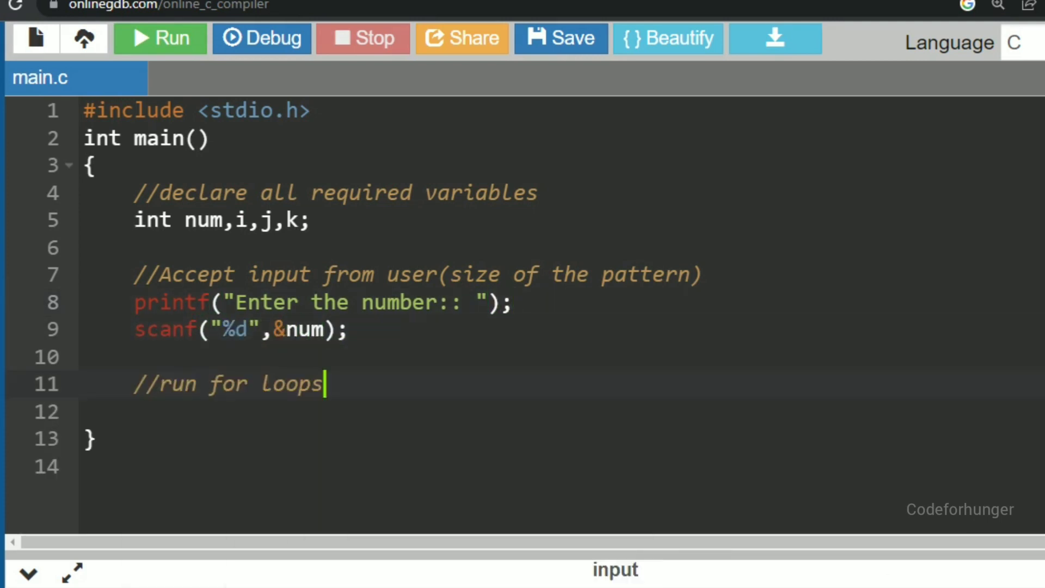
key(Return)
text(for())
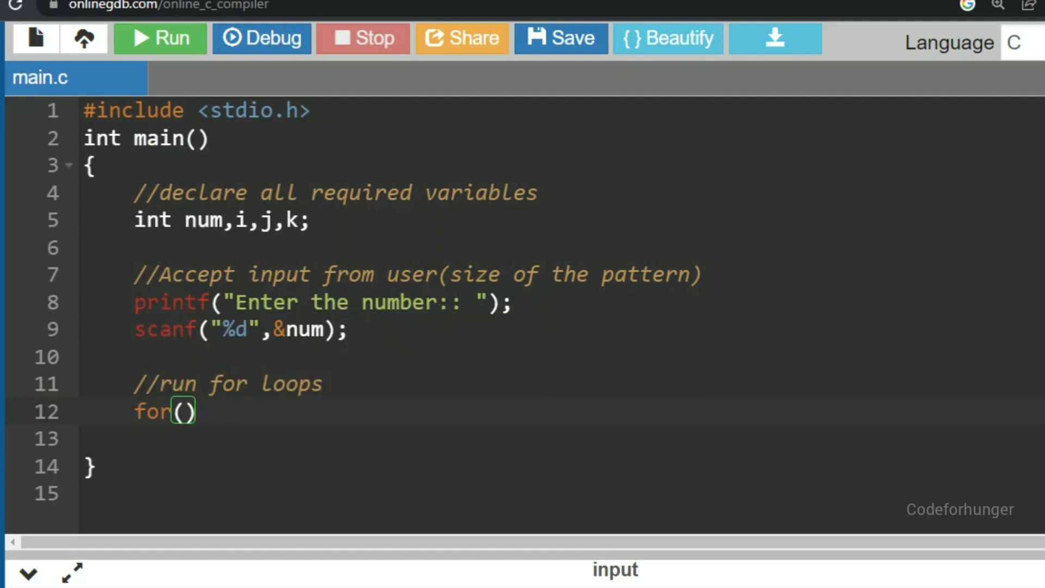
text({)
Write the outer loop and an inner j loop printing a star from i to num.
key(Return)
key(Up)
key(End)
key(Left)
key(Left)
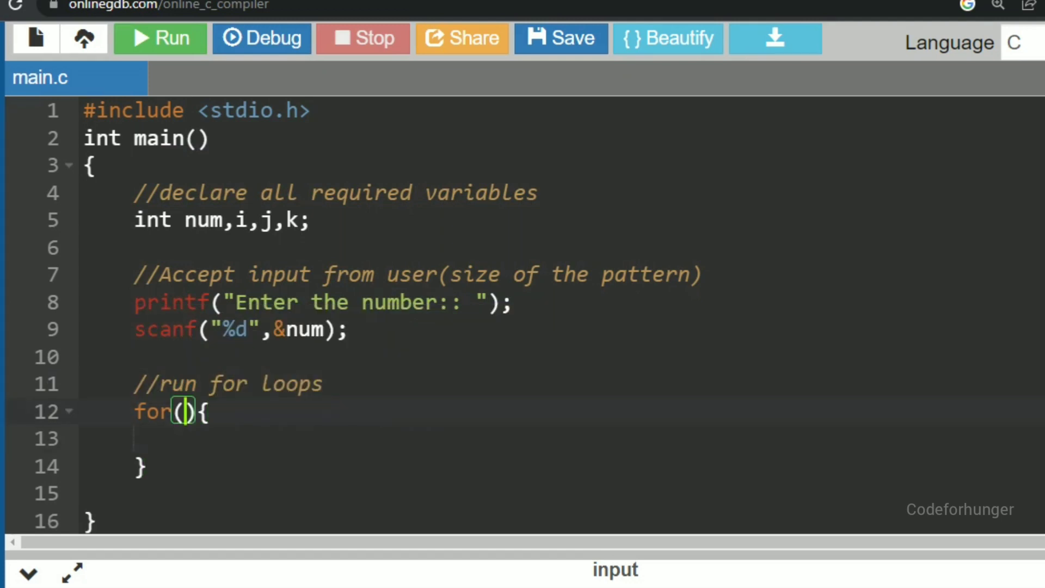
text(i=1;i)
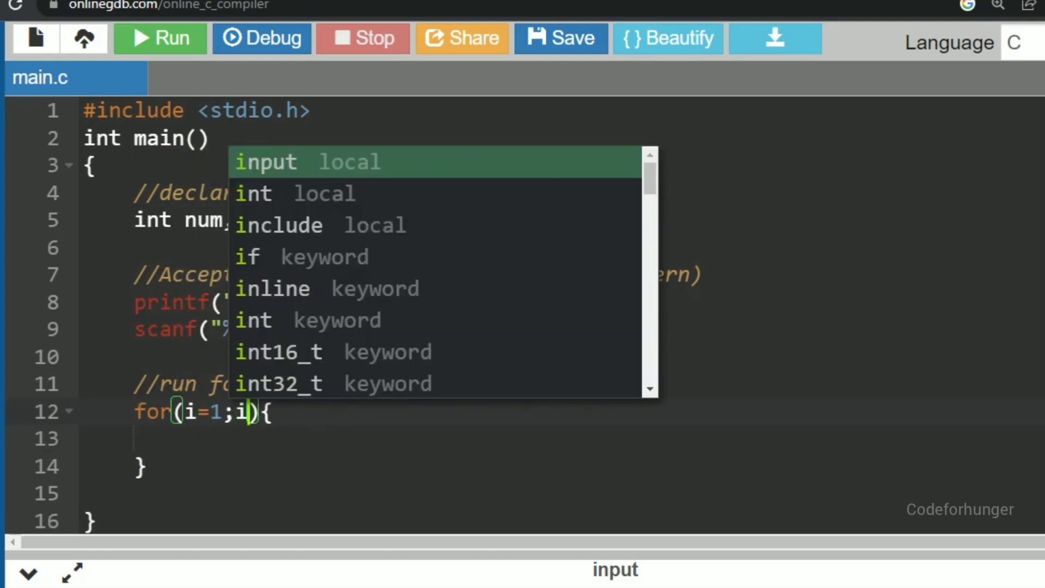
text(<=)
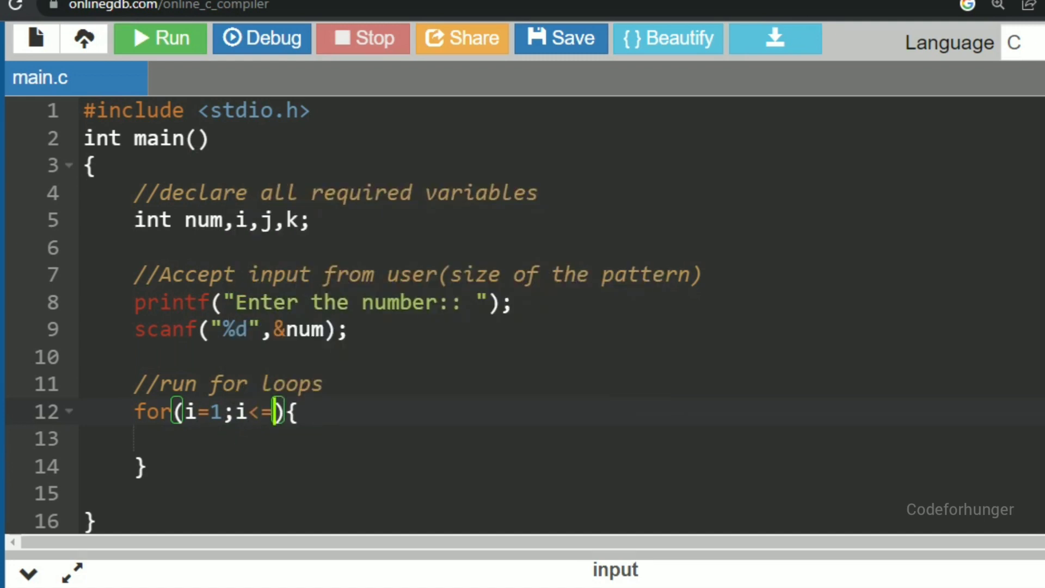
text(num;i++)
key(Down)
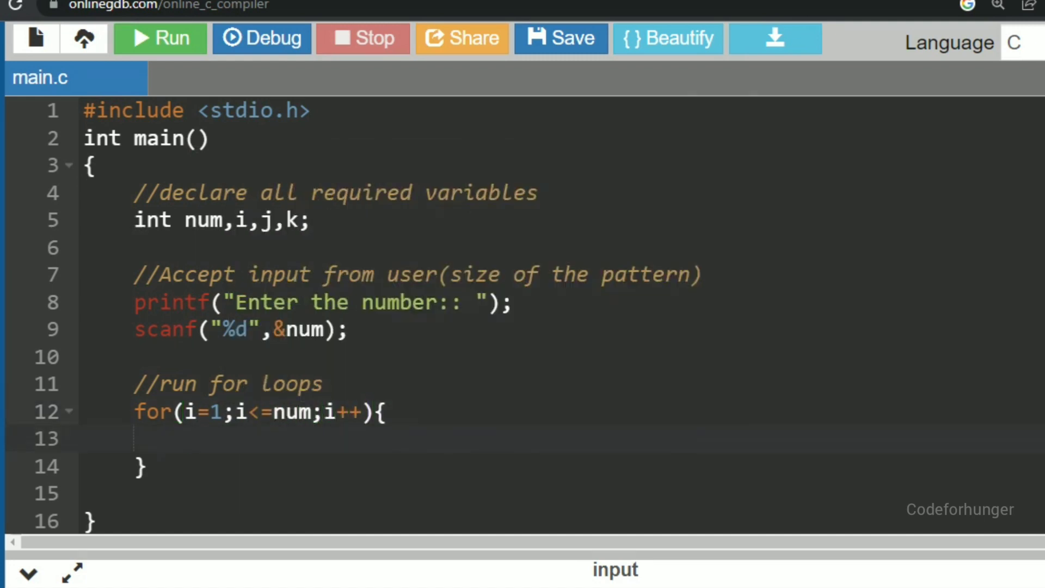
key(Tab)
key(Return)
key(Return)
key(Up)
text(f)
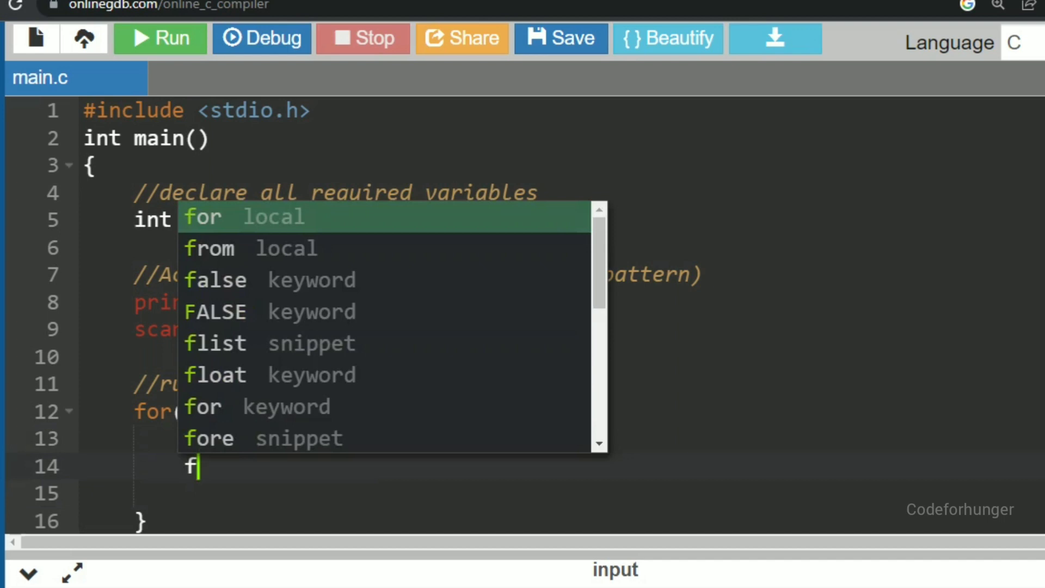
text(or(){)
key(Return)
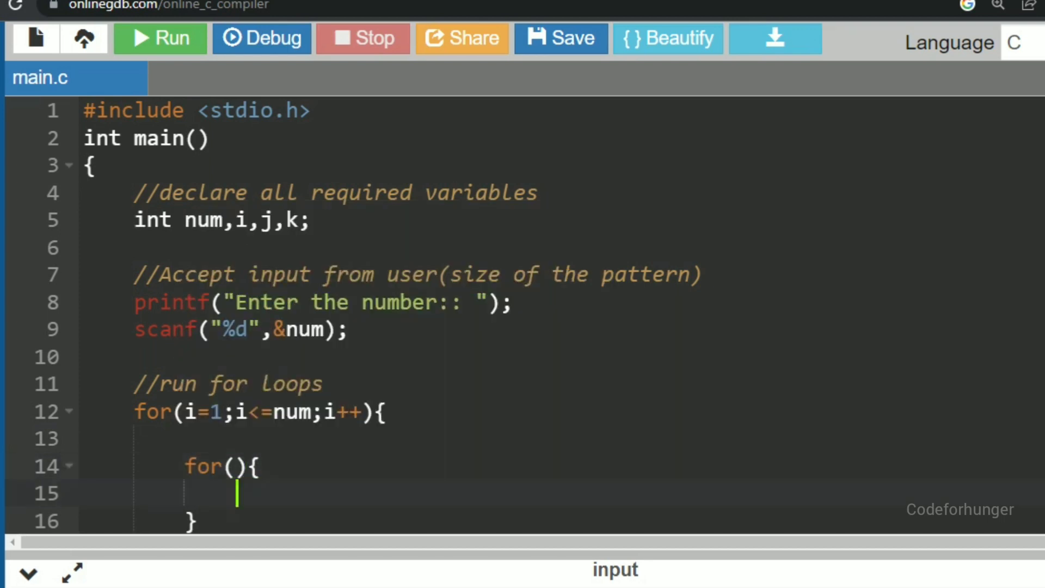
key(Up)
key(End)
key(Left)
key(Left)
text(j=i;j)
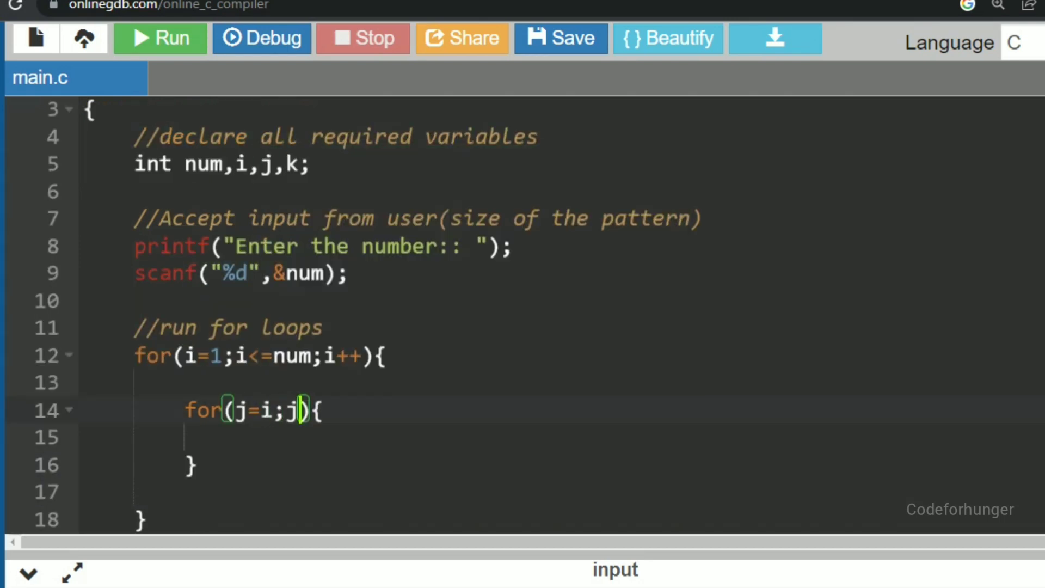
text(<=num;)
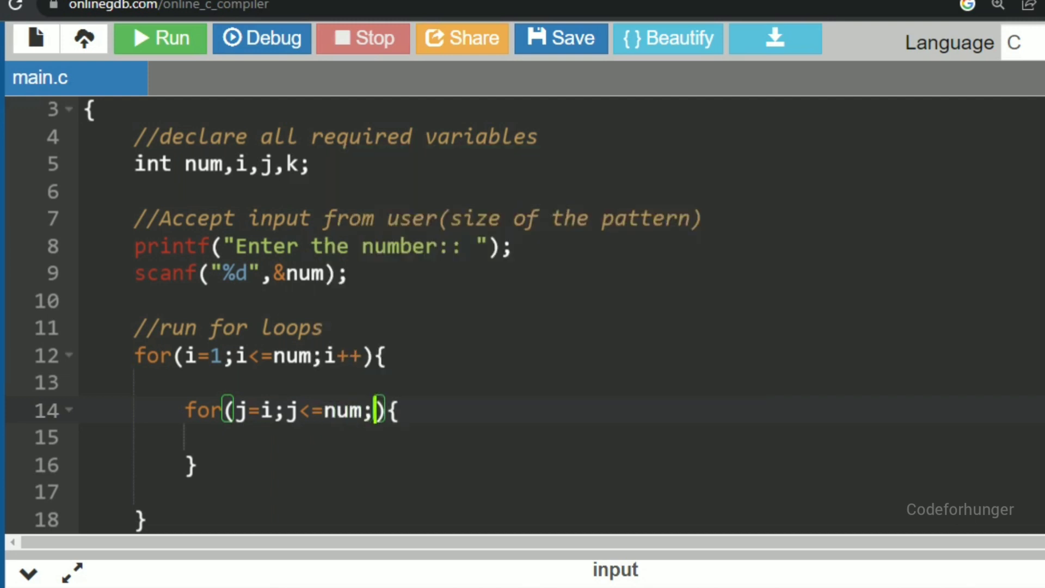
text(j++)
key(Down)
text(pr)
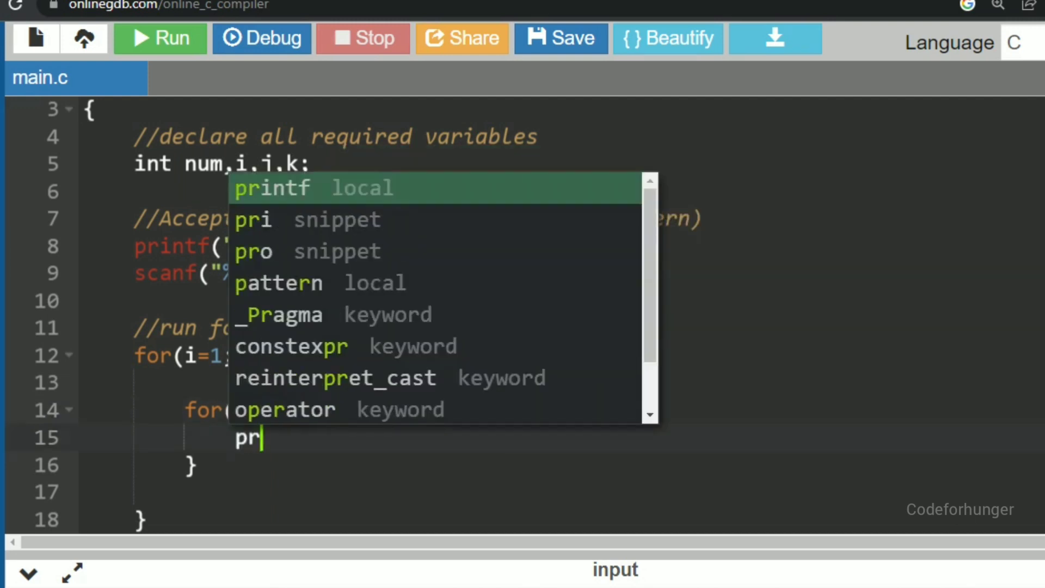
text(intf();)
key(Left)
key(Left)
text("")
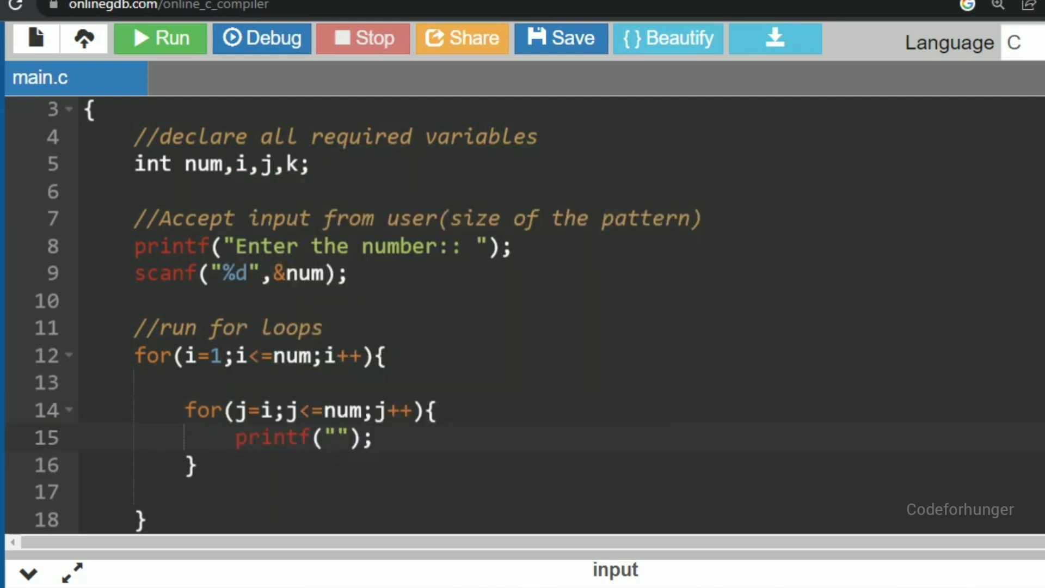
text(*)
Add printf("\n") after the inner loop, with a //for new row comment above it.
key(Down)
key(Return)
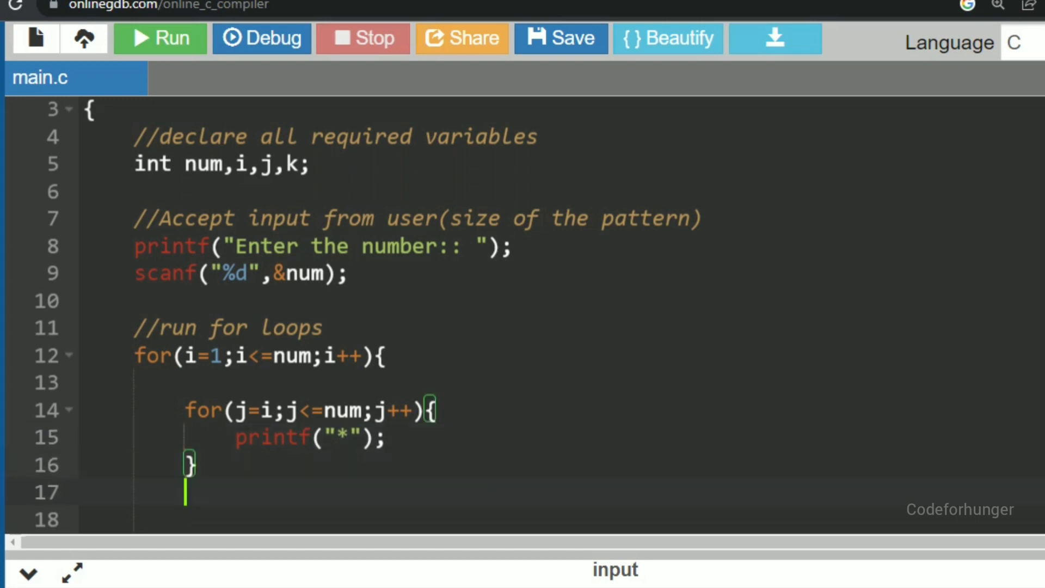
key(Return)
text(printf();)
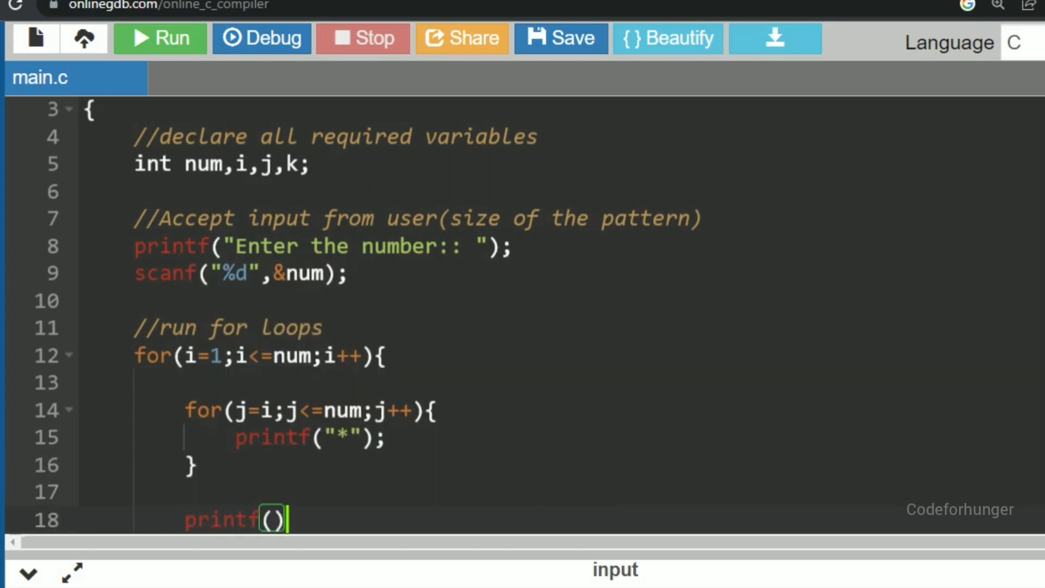
key(Left)
key(Left)
text("\n)
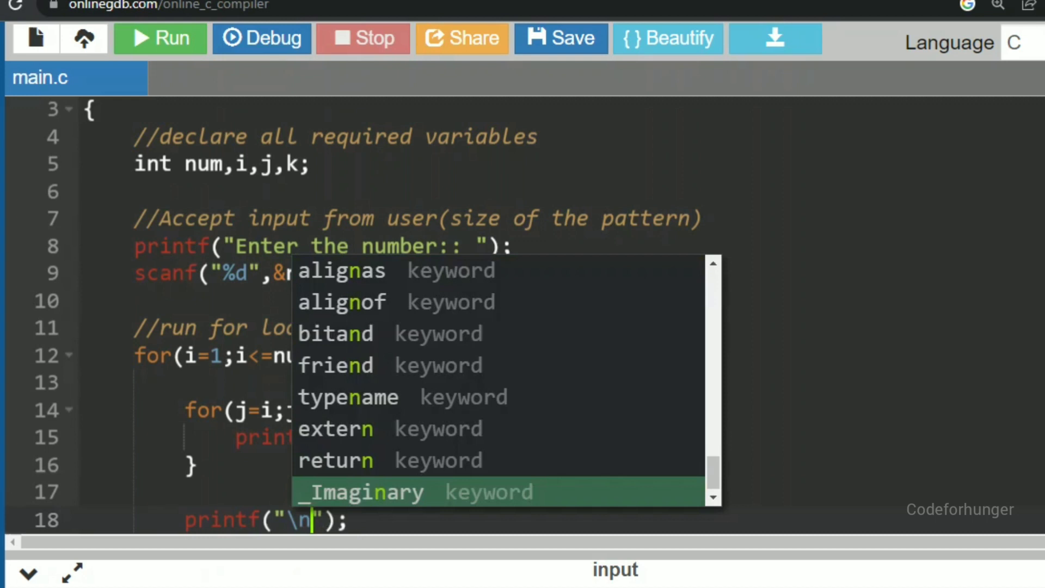
key(Escape)
key(Up)
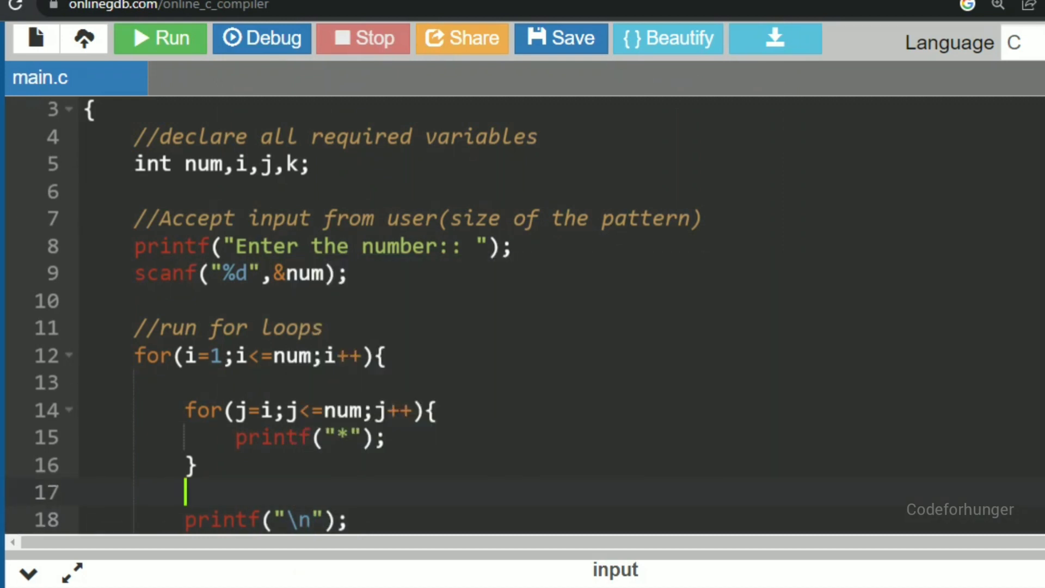
text(//for new row)
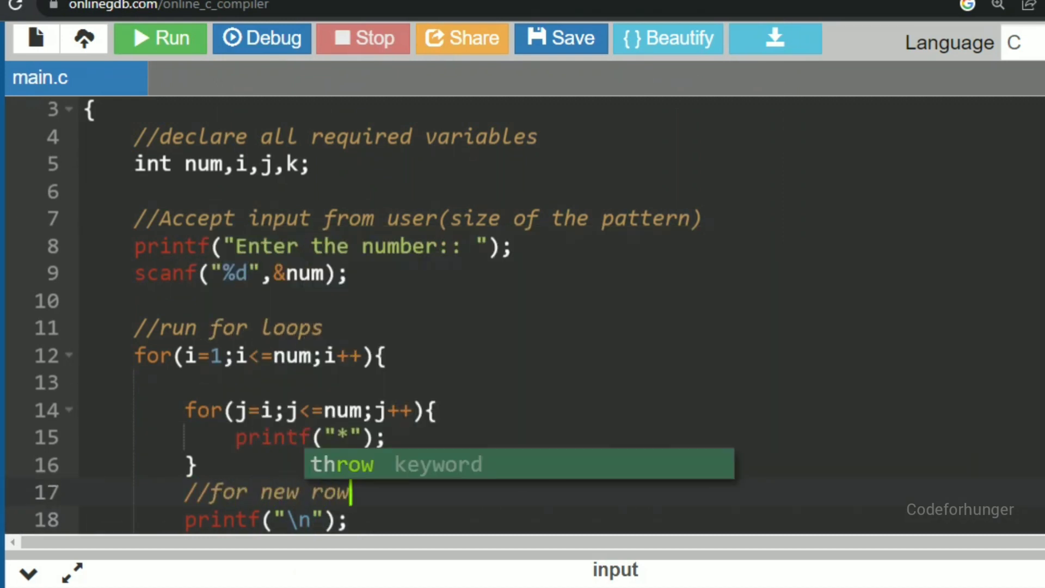
key(Escape)
key(Down)
key(Down)
key(Down)
key(Down)
key(Down)
key(Down)
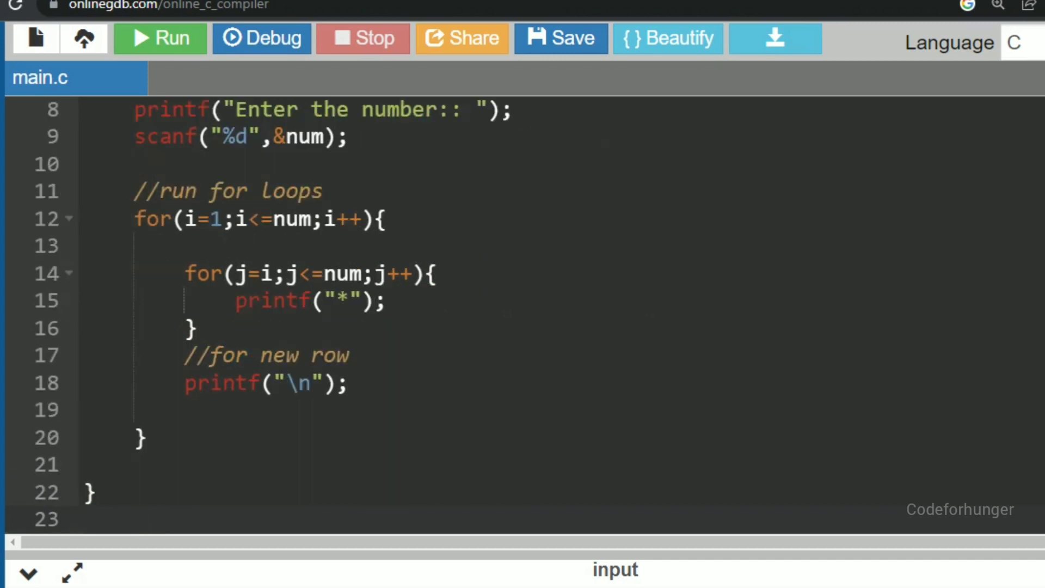
key(Up)
key(Up)
key(Up)
Run the program twice, entering 5 and then 10 as the pattern size.
click(163, 38)
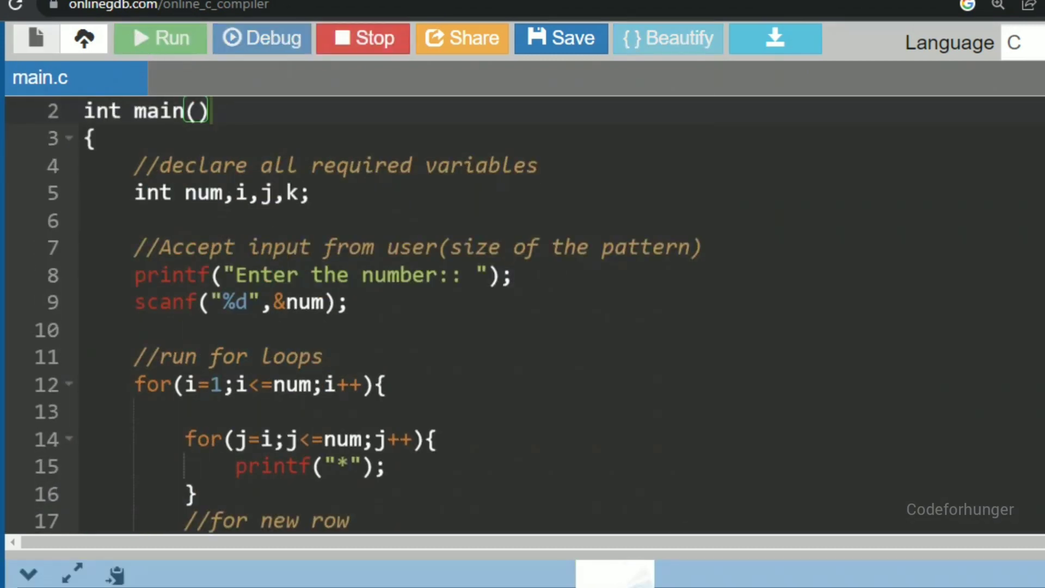
click(76, 573)
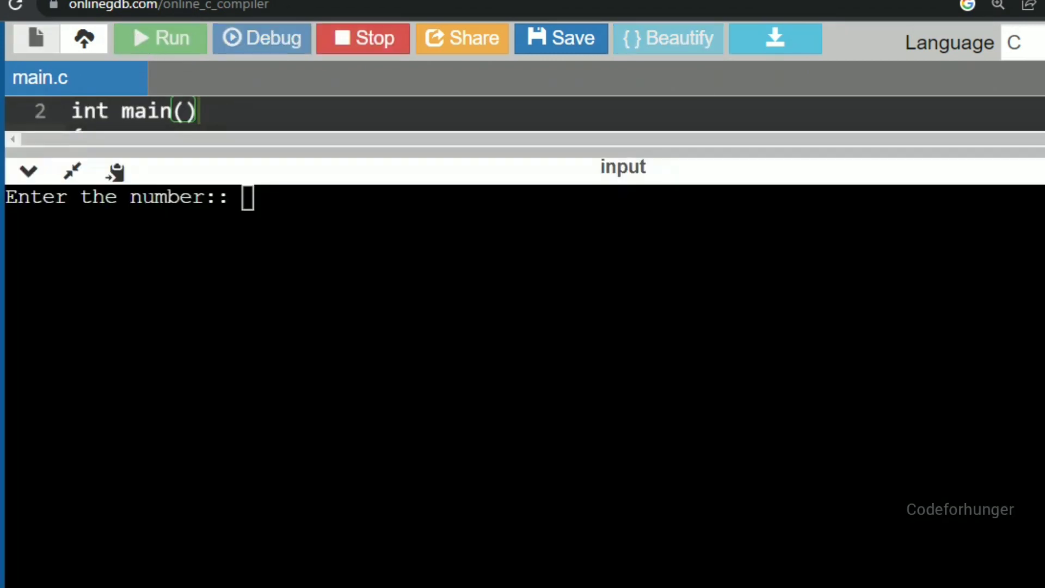
text(5)
key(Return)
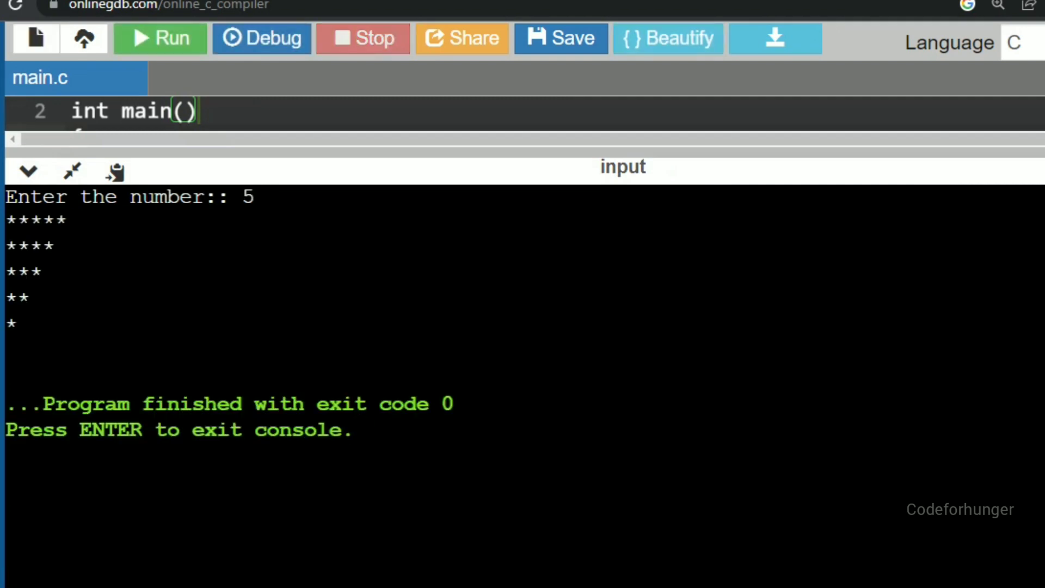
click(168, 38)
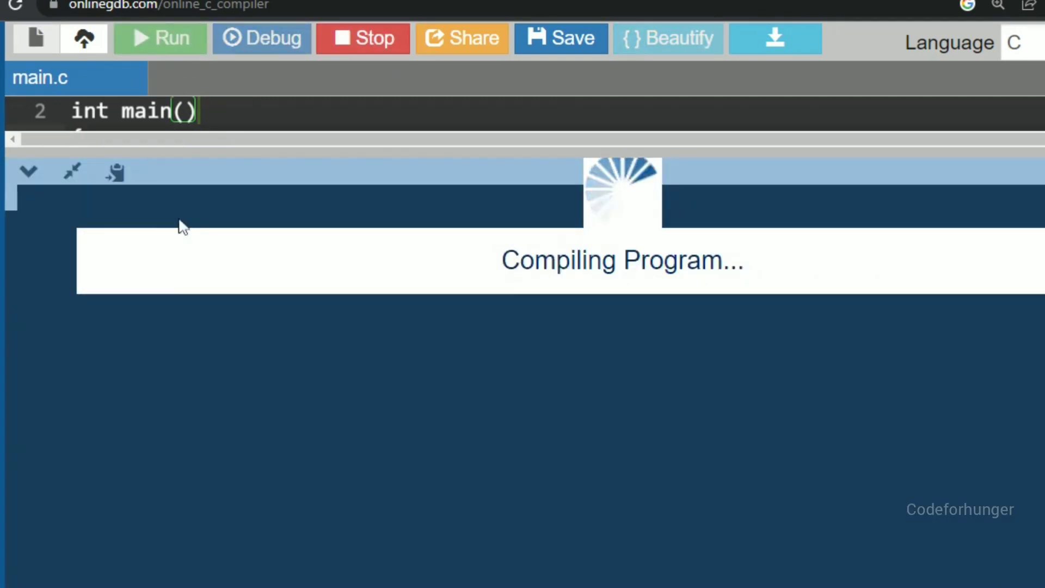
text(10)
key(Return)
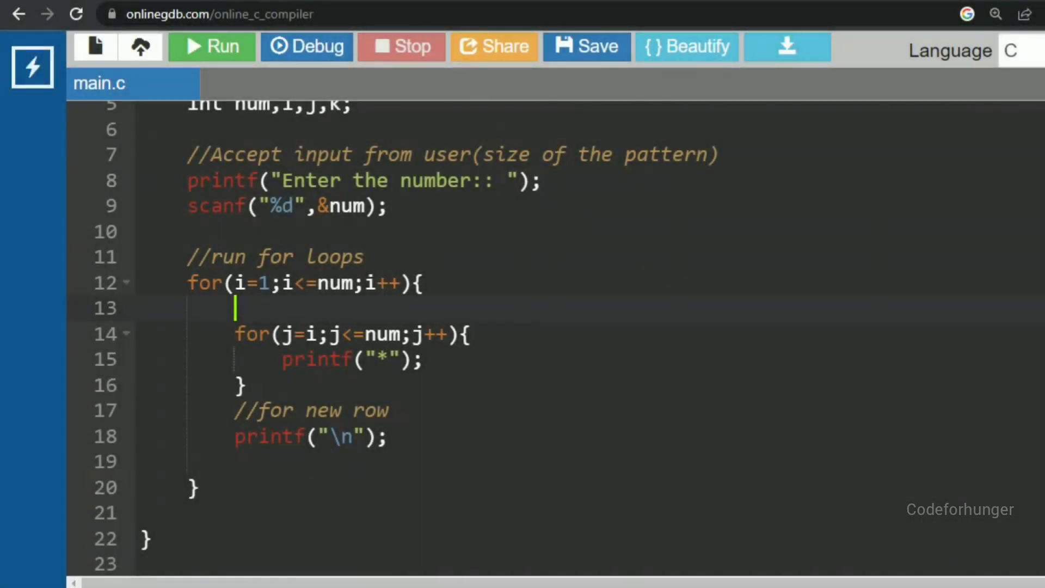
Insert a for(k=1;k<i;k++) loop printing " " before the star loop.
key(Return)
key(Return)
key(Up)
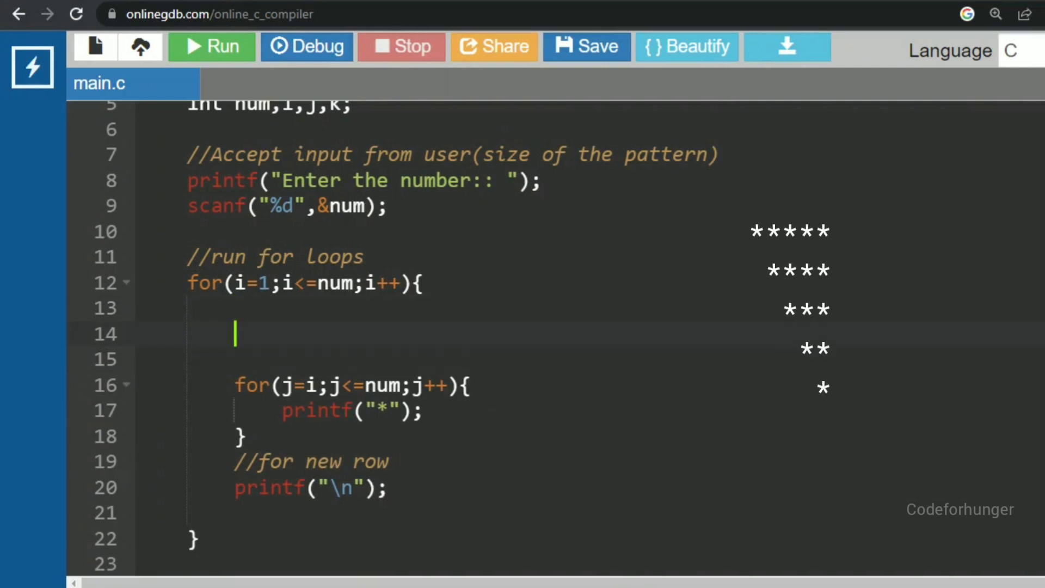
text(for(){)
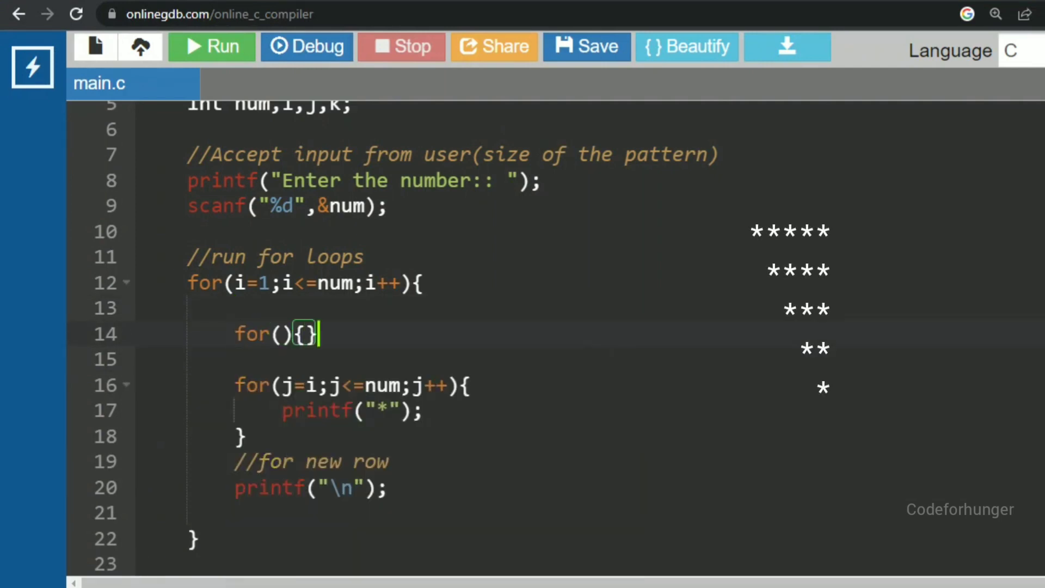
key(Return)
key(Up)
key(Right)
key(Right)
key(Right)
text(k=1;)
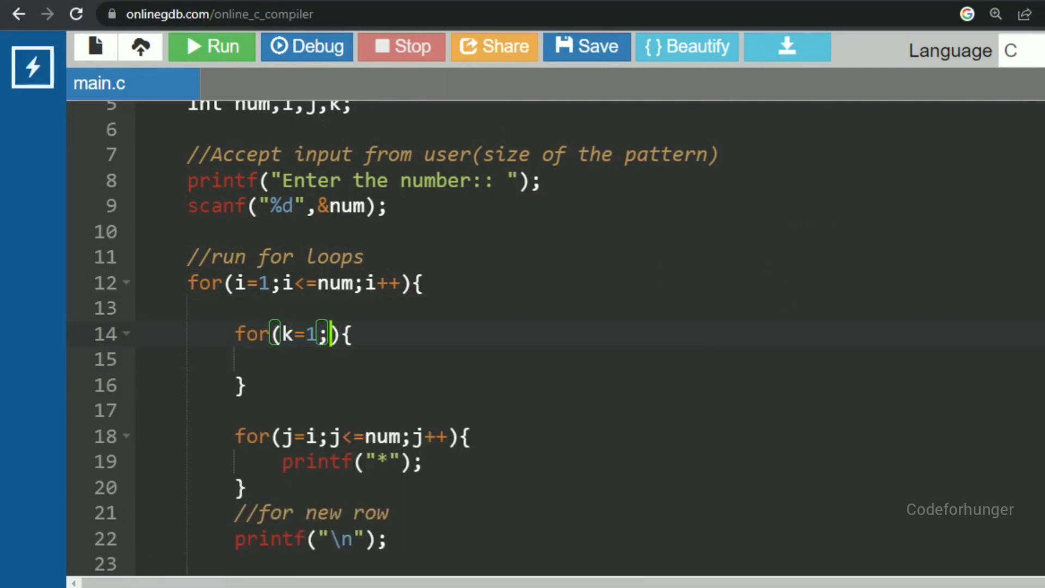
text(k<i)
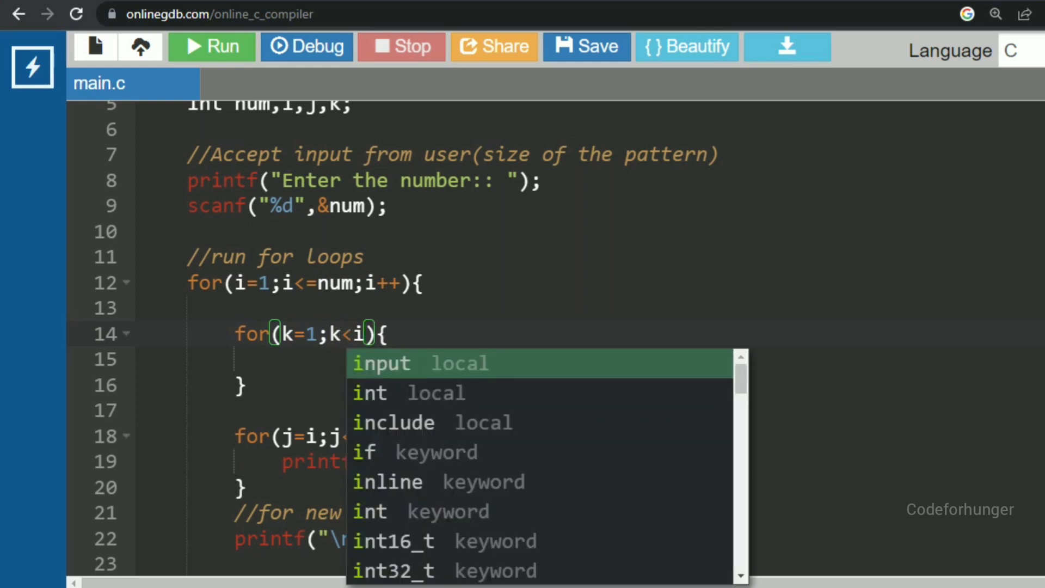
text(;k)
text(++)
key(Down)
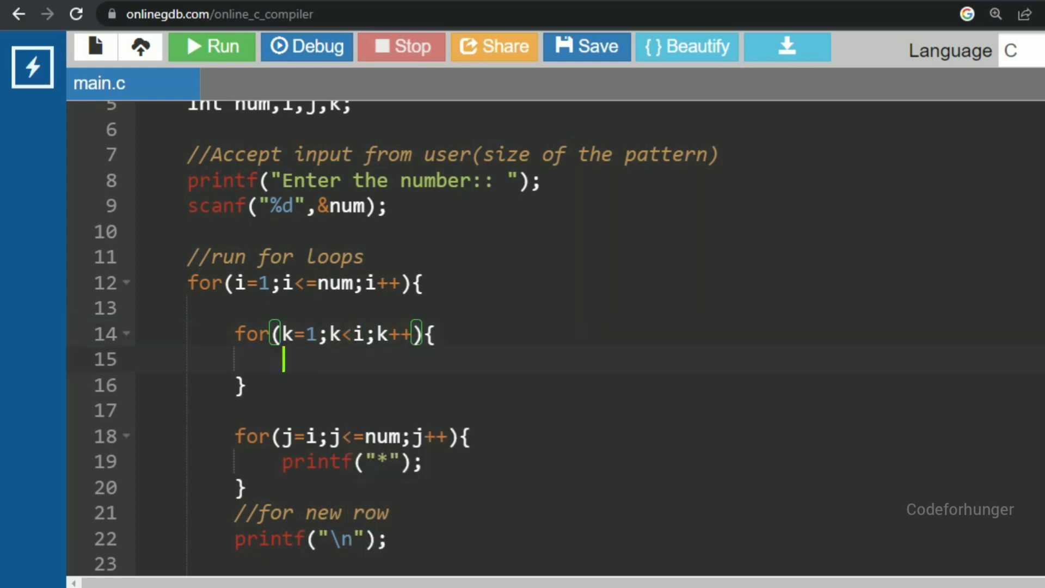
text(printf)
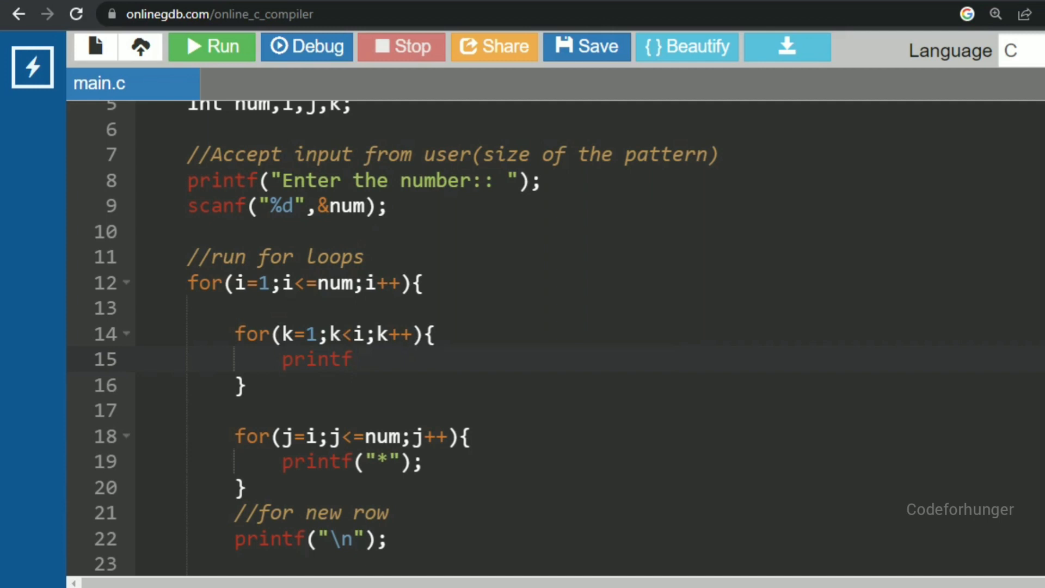
text(();)
key(Left)
key(Left)
text(")
Run the program, change printf("*") to printf("* "), and rerun with input 7.
click(214, 50)
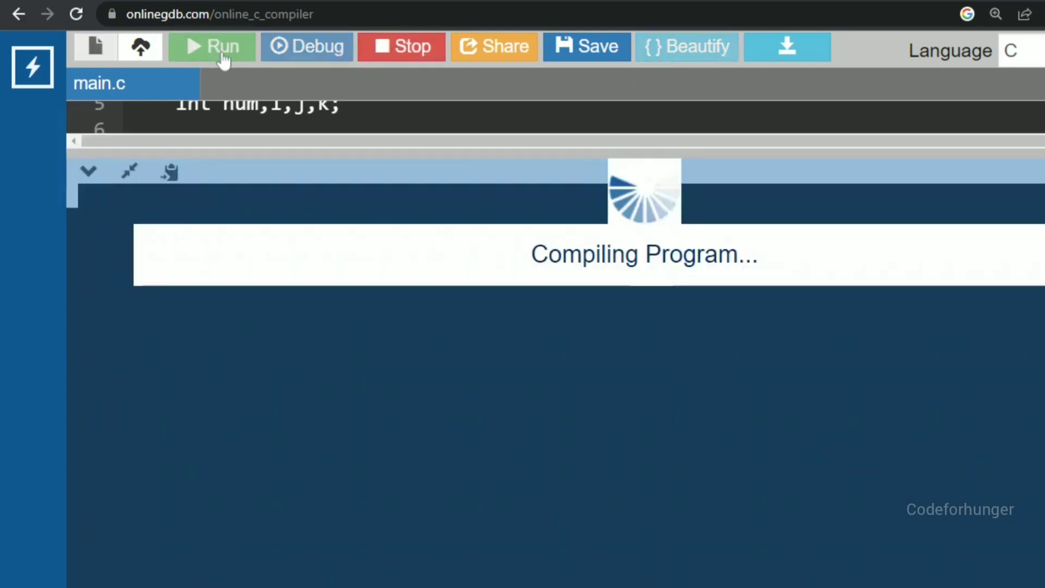
key(Return)
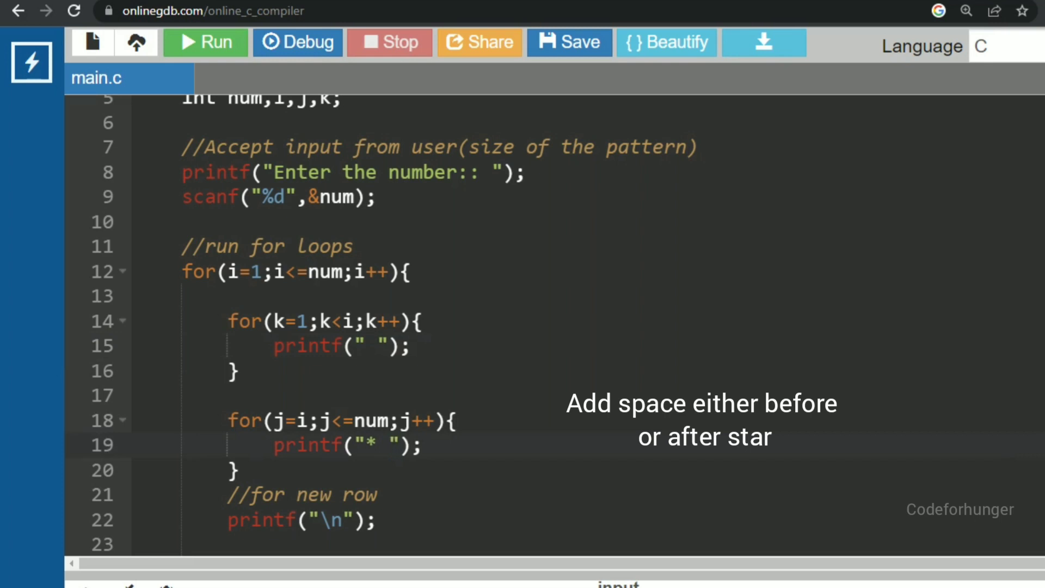
click(211, 43)
text(7)
key(Return)
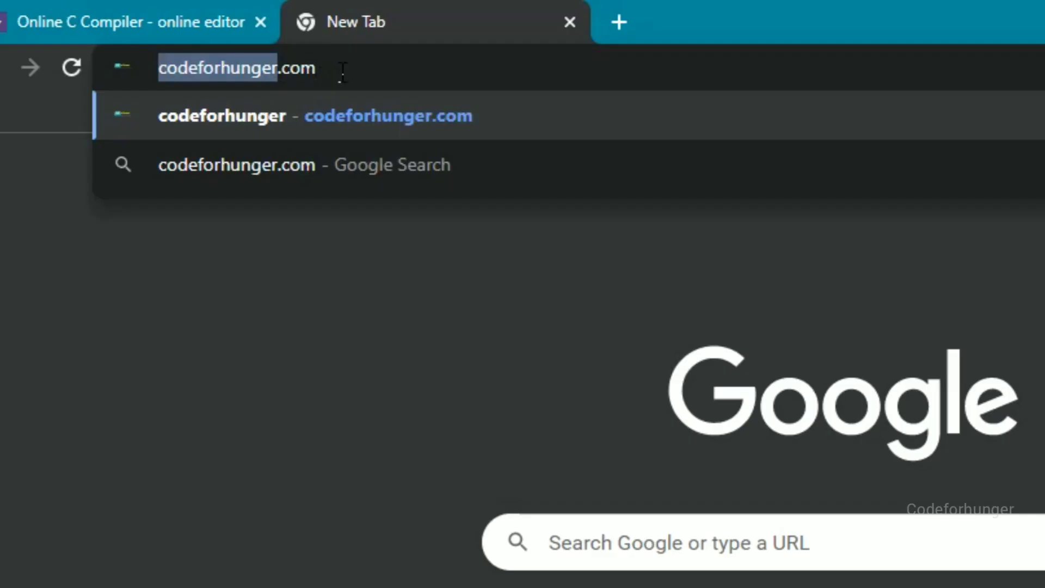
Go to codeforhunger.com in a new Chrome tab.
click(341, 73)
key(Return)
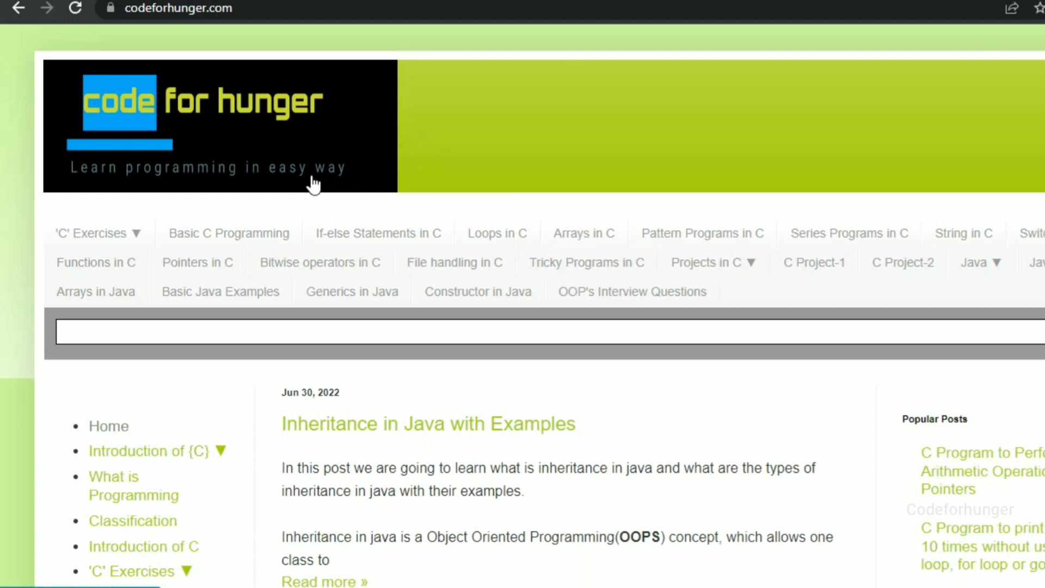
scroll(313, 184, down, 1)
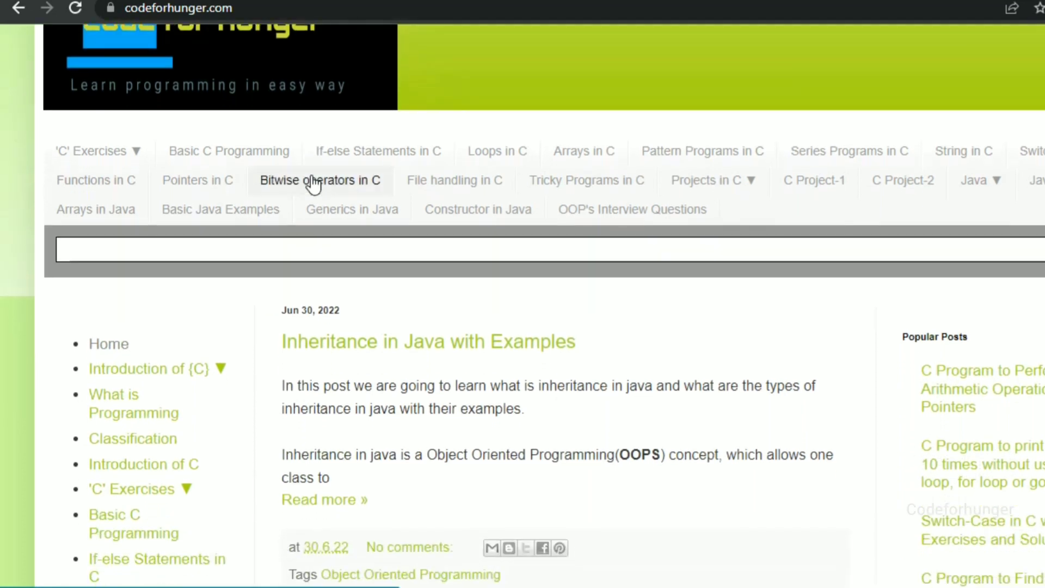
scroll(313, 184, up, 1)
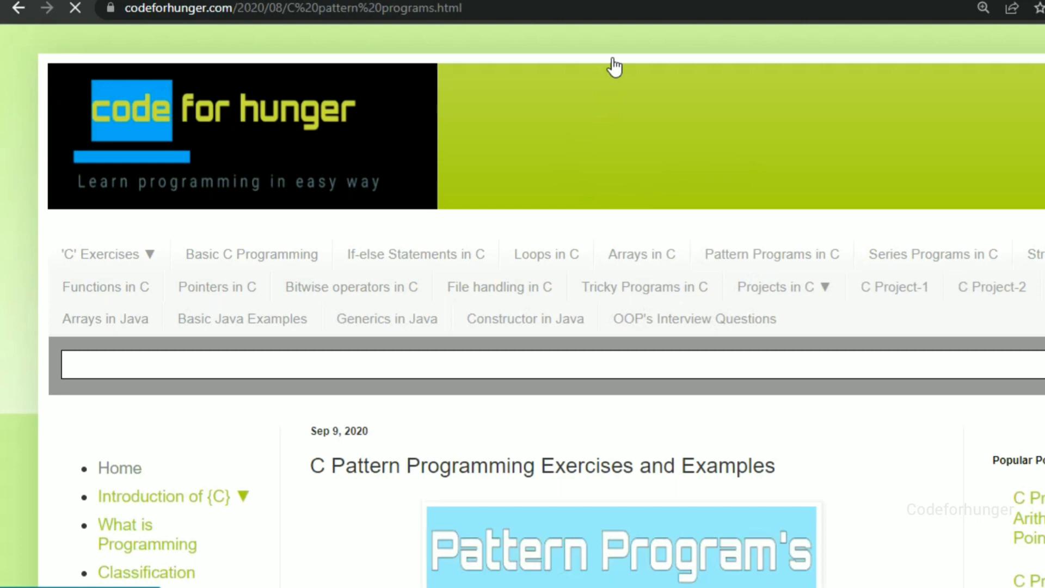
scroll(739, 414, down, 1)
scroll(738, 415, down, 2)
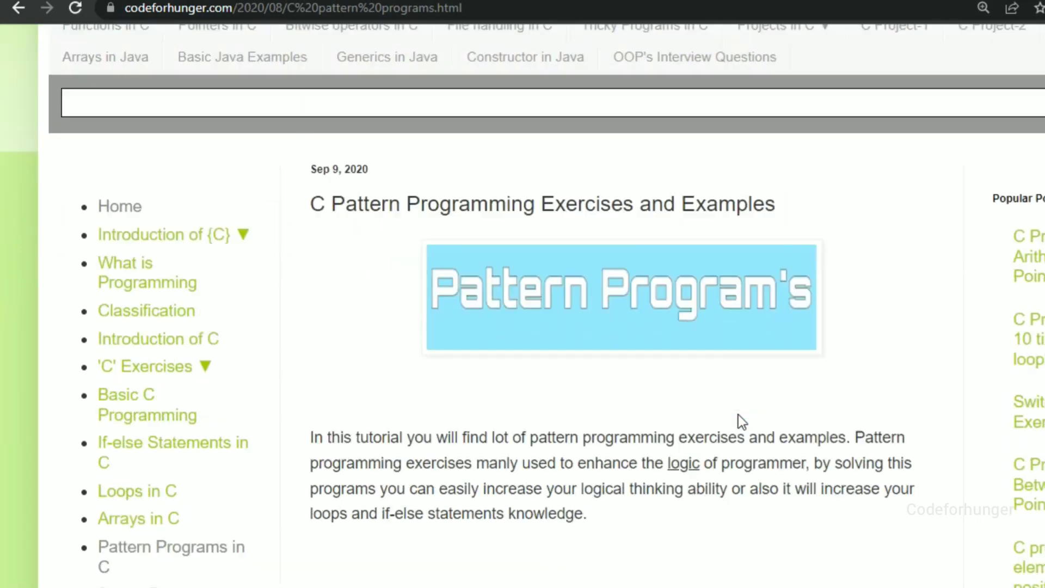
scroll(738, 415, down, 3)
scroll(737, 413, down, 2)
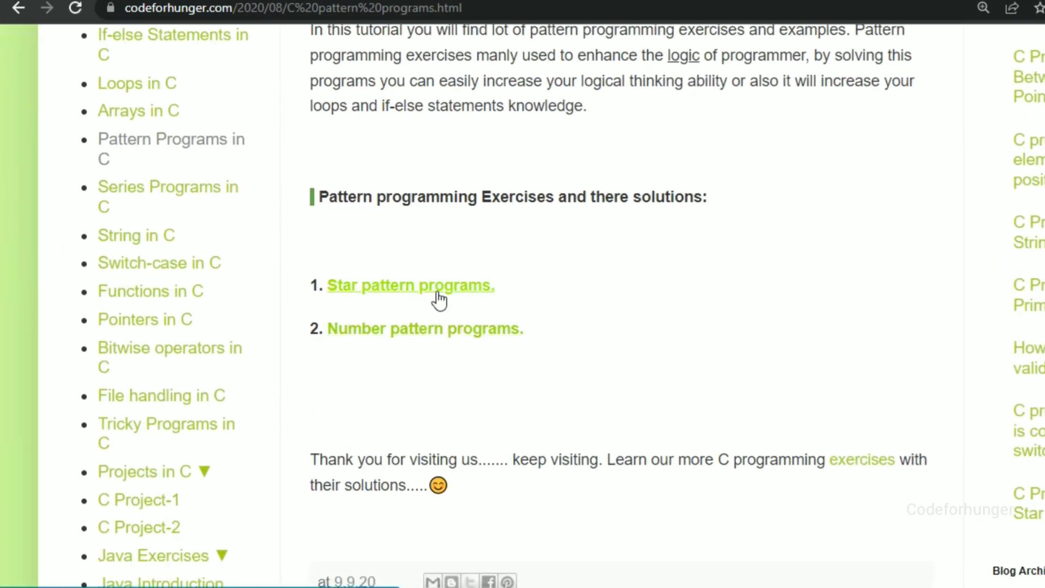